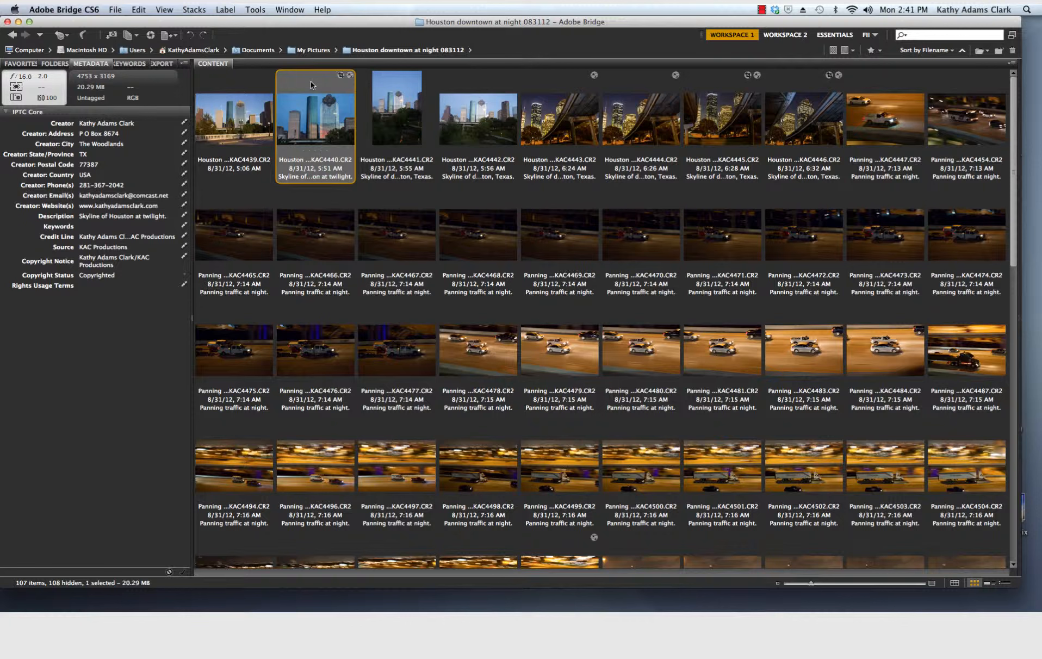
Open the selected twilight skyline photo, KAC4440.CR2, in Camera Raw.
right_click(311, 84)
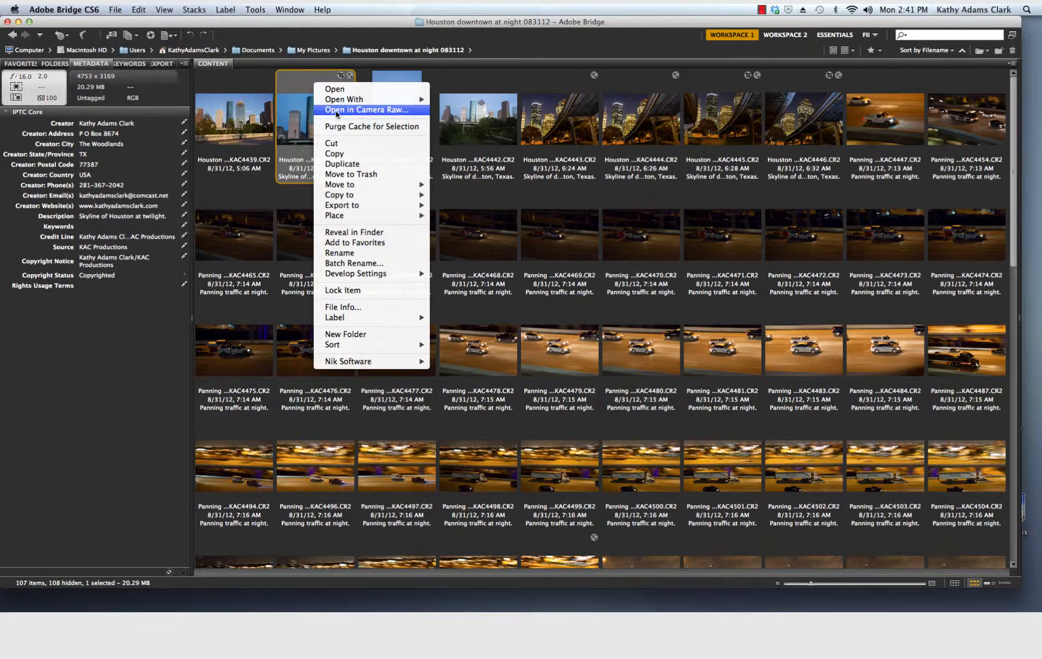
left_click(290, 74)
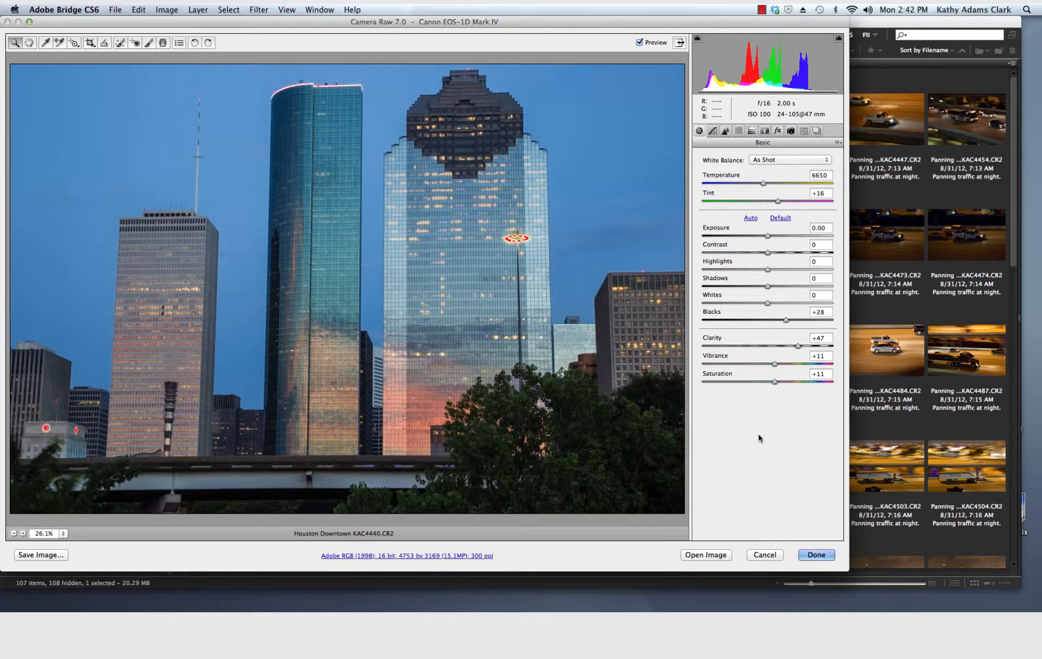
Reset the tone adjustments to their defaults, and set Blacks to +35 and Contrast to +38.
left_click(781, 219)
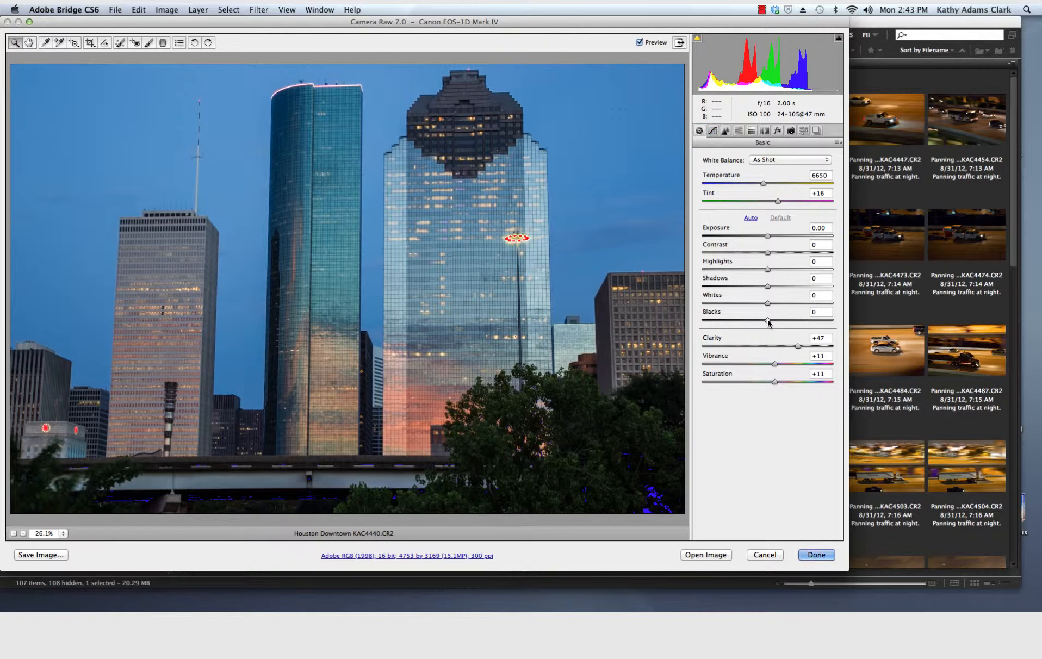
left_click_drag(768, 321, 791, 323)
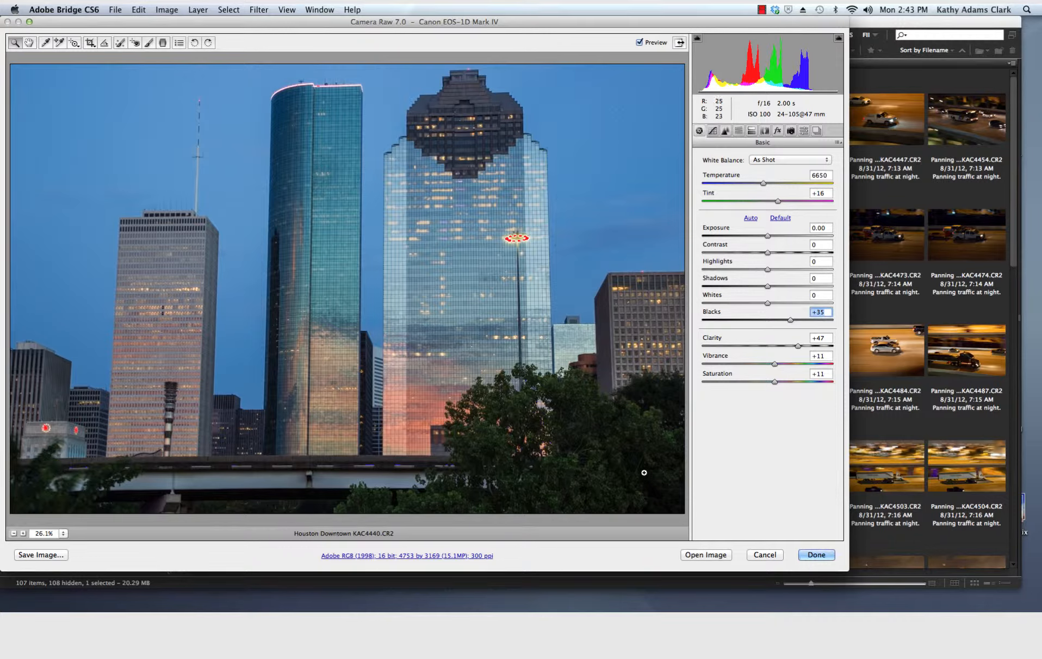
left_click(768, 253)
left_click_drag(768, 253, 791, 253)
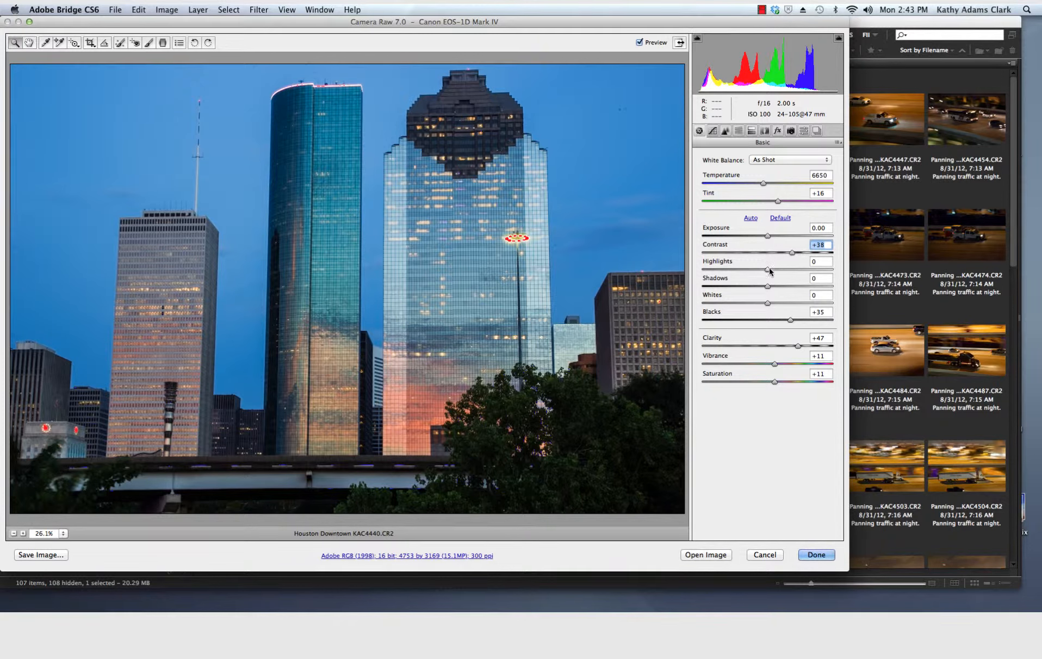
Set Highlights to -65, Shadows to +26 and Whites to +33.
left_click(768, 270)
left_click_drag(769, 273, 727, 274)
double_click(795, 269)
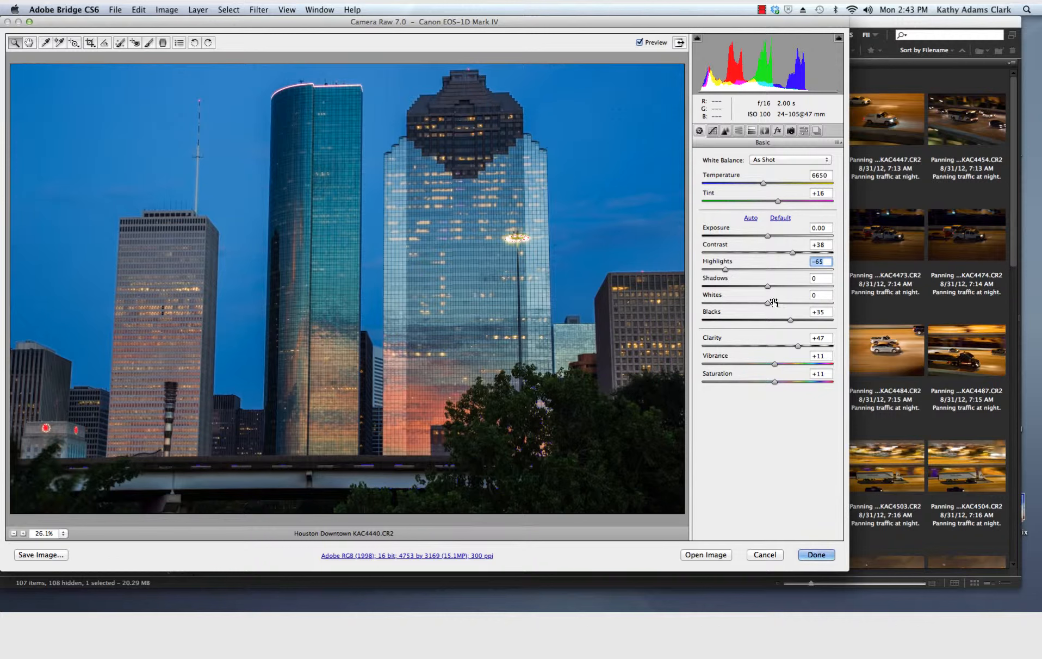
left_click_drag(768, 288, 786, 288)
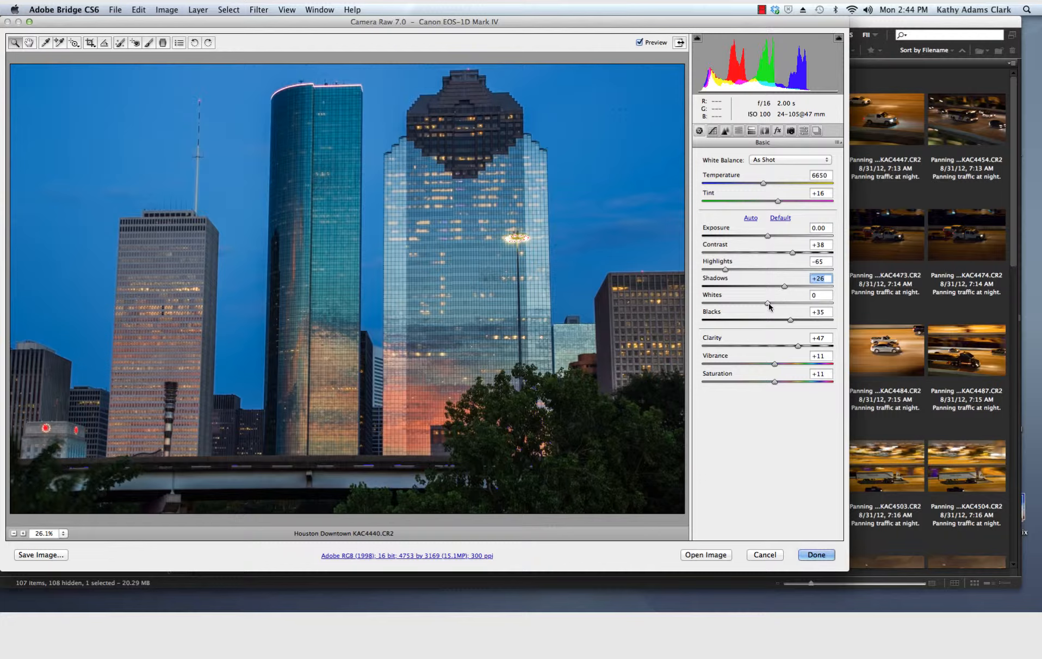
left_click(769, 304)
left_click_drag(768, 306, 791, 306)
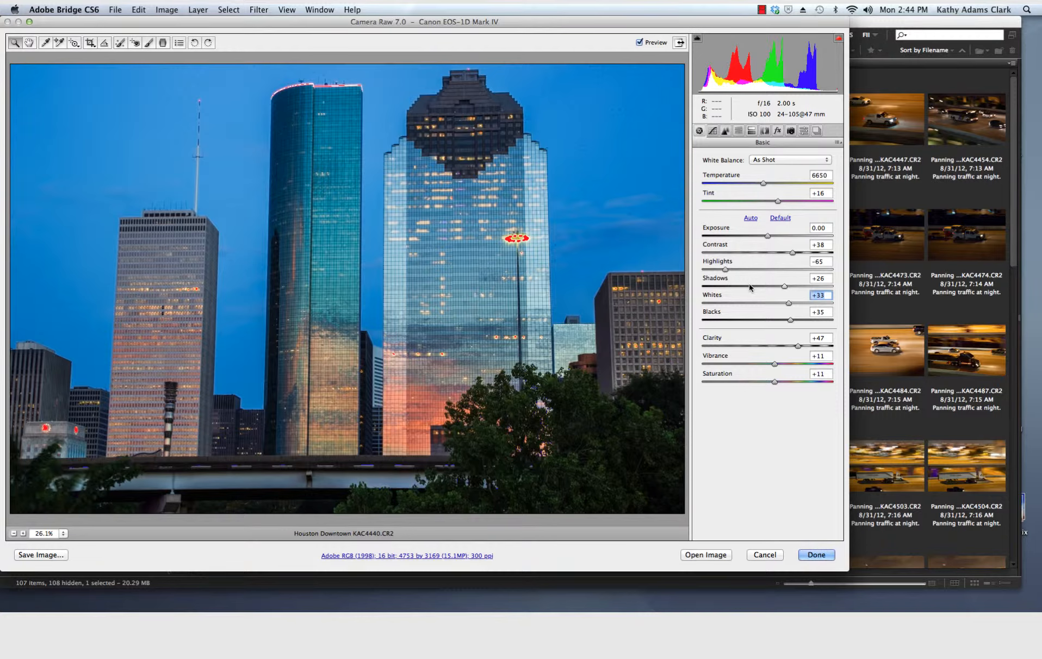
Set up Spot Removal for the sky beside the tallest tower at 100% view, with type Clone and radius 4.
left_click(621, 112)
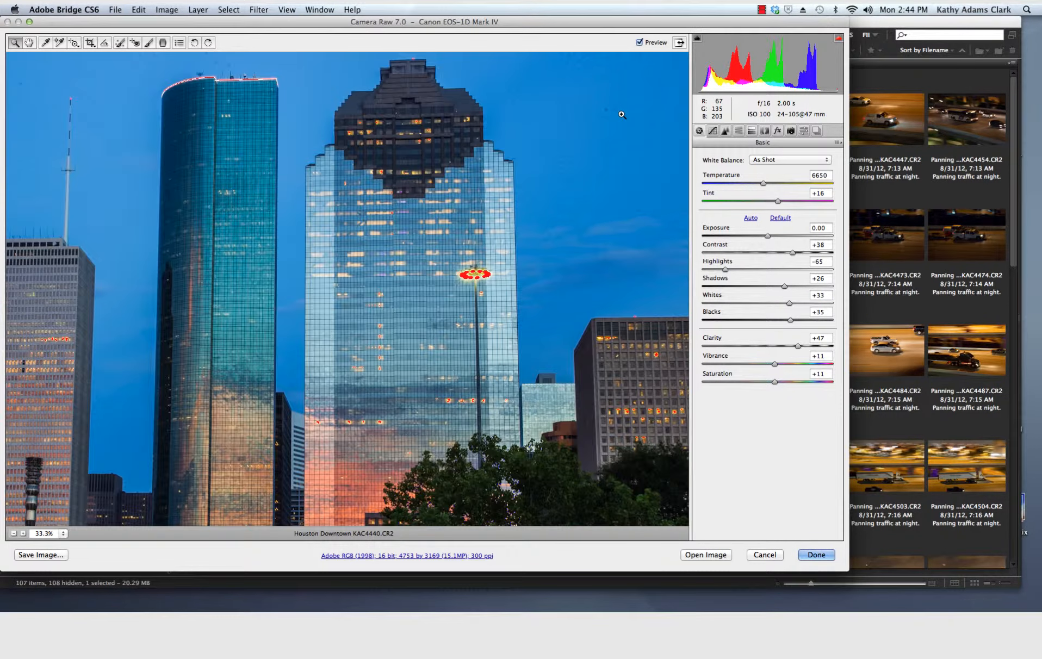
left_click(608, 113)
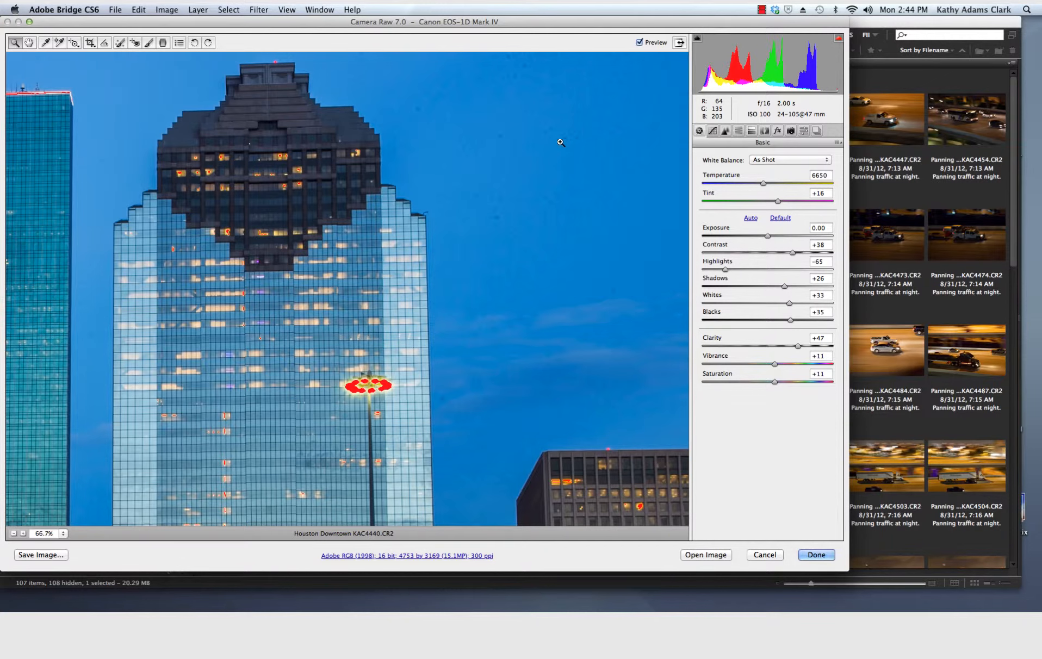
left_click(561, 141)
left_click(562, 141)
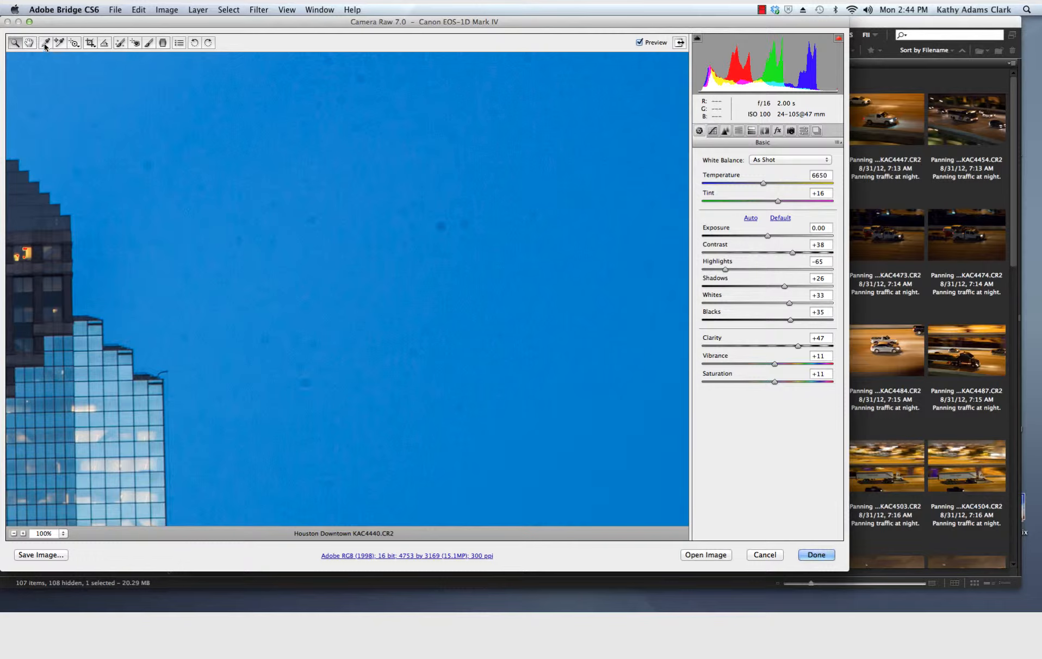
left_click(120, 44)
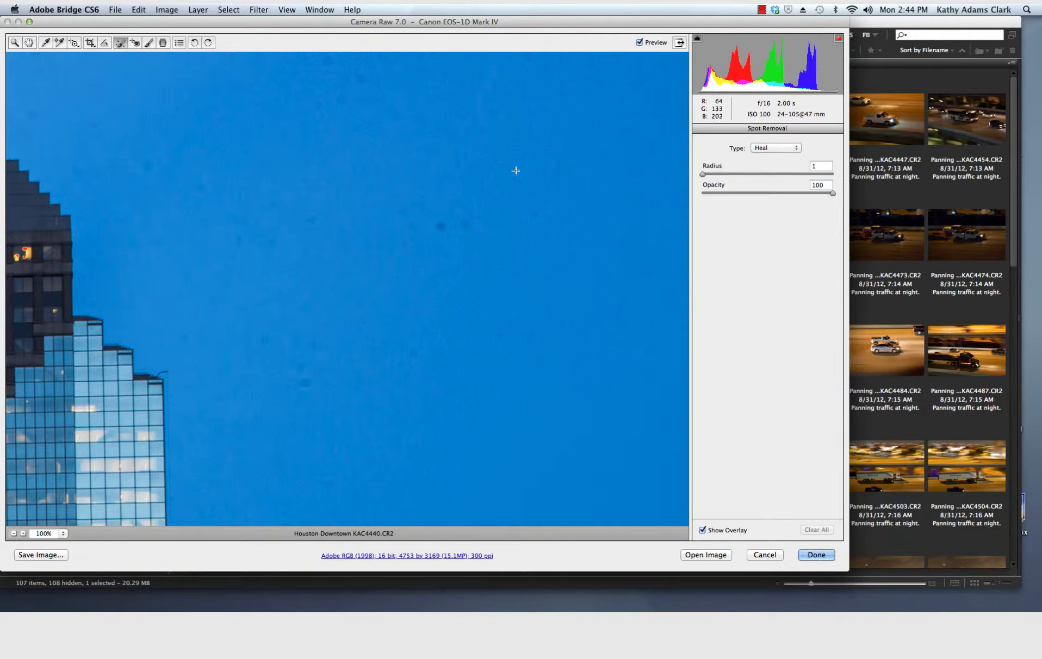
left_click(797, 151)
left_click(783, 157)
left_click_drag(705, 174, 710, 174)
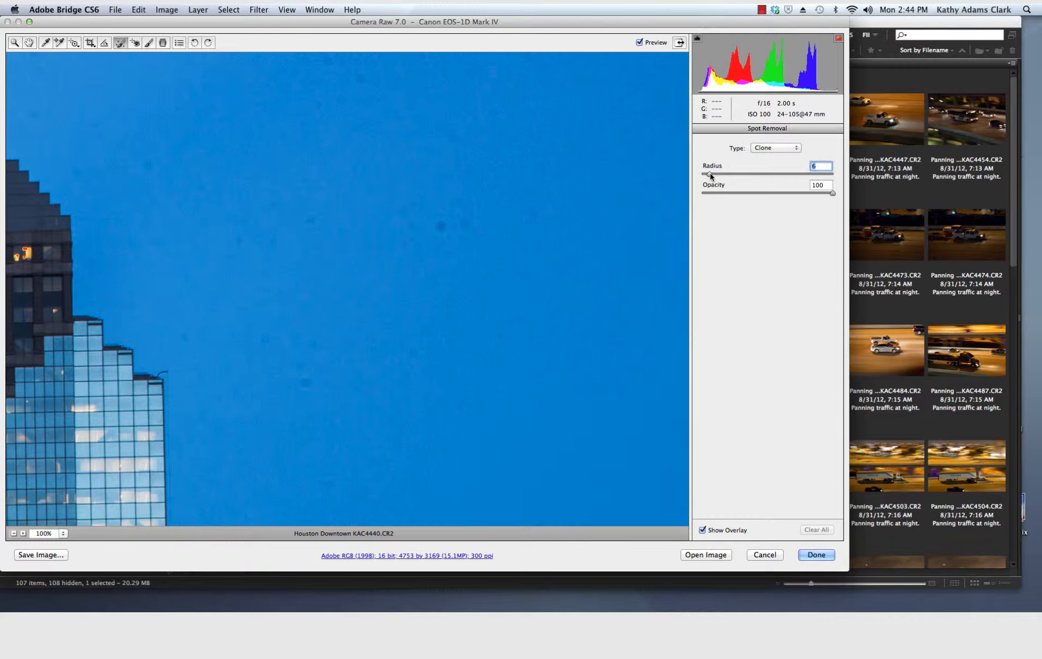
left_click_drag(710, 176, 707, 175)
Clone out three dust spots in the middle of the sky and three near its upper edge, sampling clean sky.
left_click(532, 215)
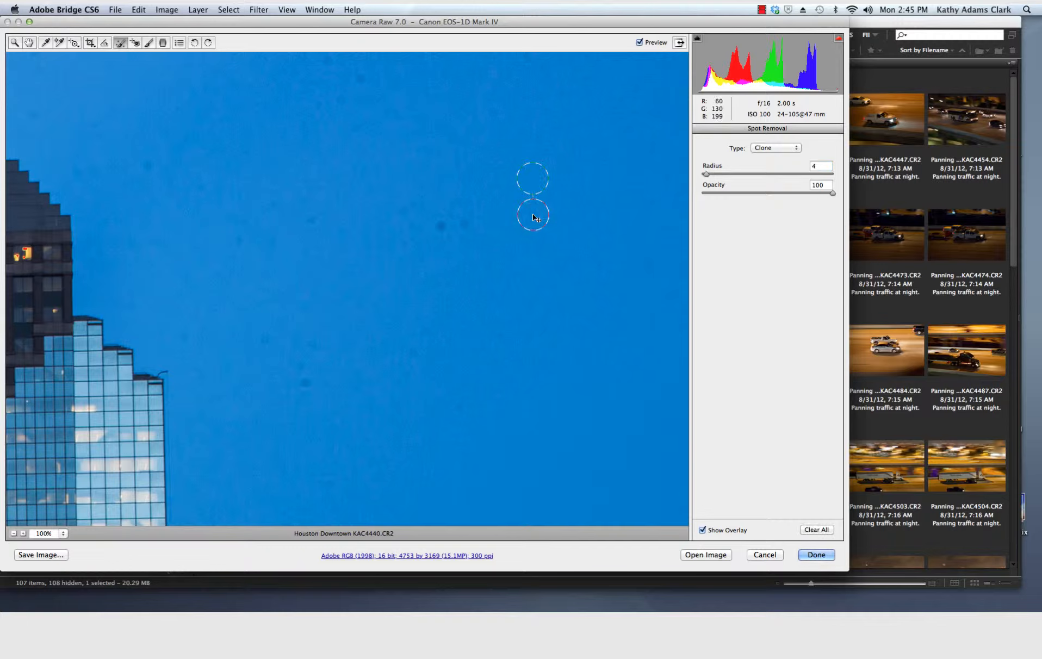
left_click(466, 225)
left_click_drag(465, 192, 465, 189)
left_click(441, 227)
left_click(363, 80)
left_click_drag(326, 116, 403, 80)
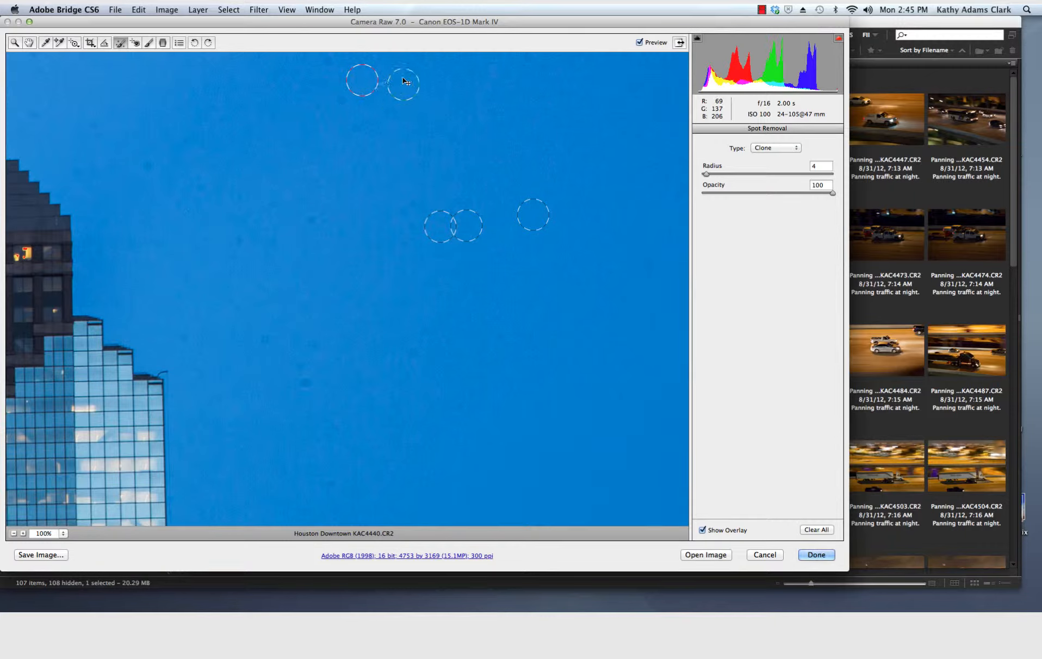
left_click(327, 61)
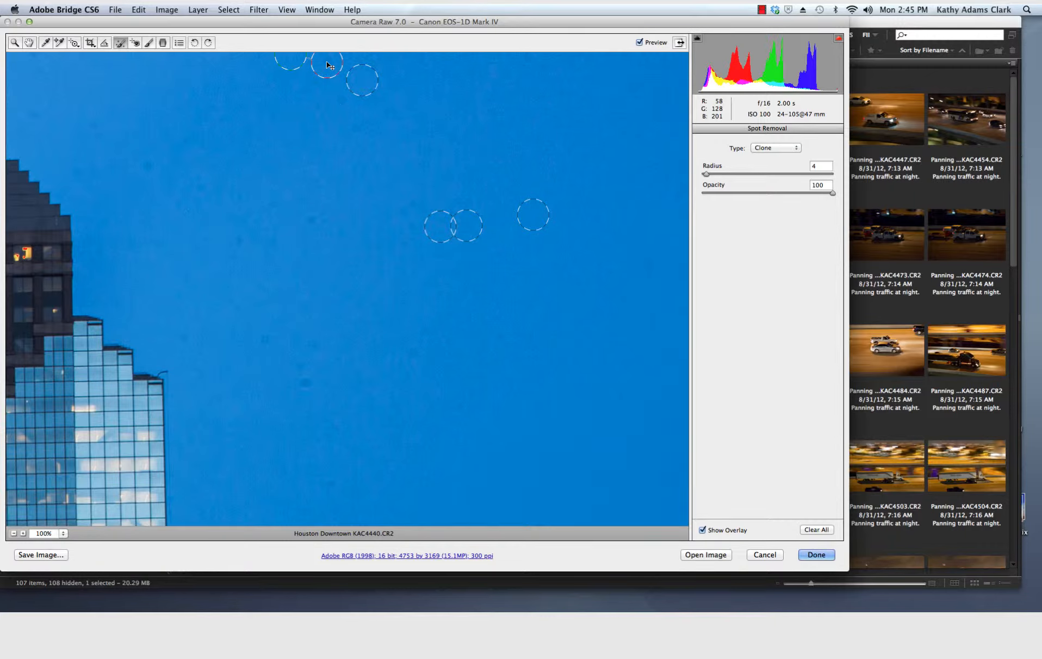
left_click(337, 98)
Clone out the three dust spots in the sky closest to the glass tower's stepped shoulder.
left_click(311, 220)
left_click(305, 384)
left_click_drag(295, 348, 340, 383)
left_click(265, 339)
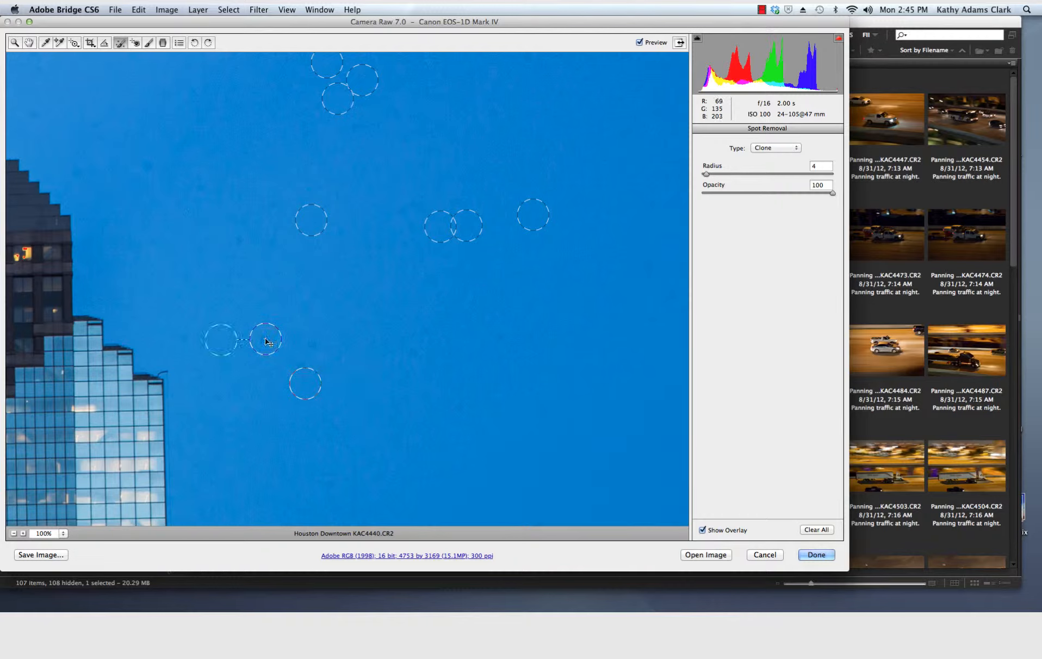
Clone out three dust spots in the lower sky and one near the far right edge, adjusting their sample areas.
left_click(414, 353)
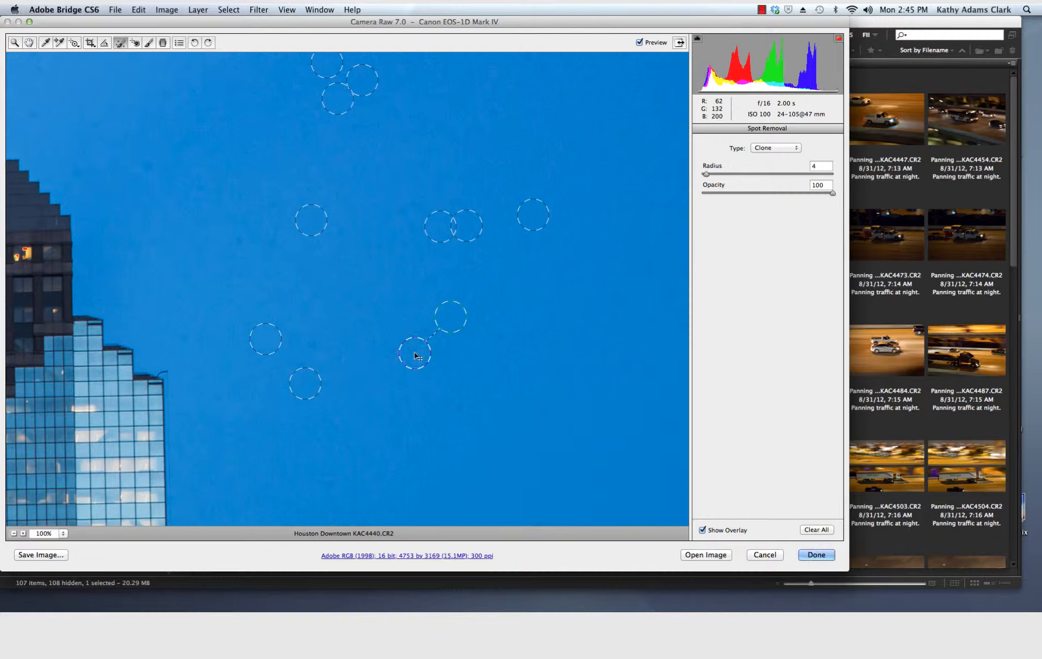
left_click(498, 337)
left_click(460, 408)
left_click_drag(476, 441, 502, 406)
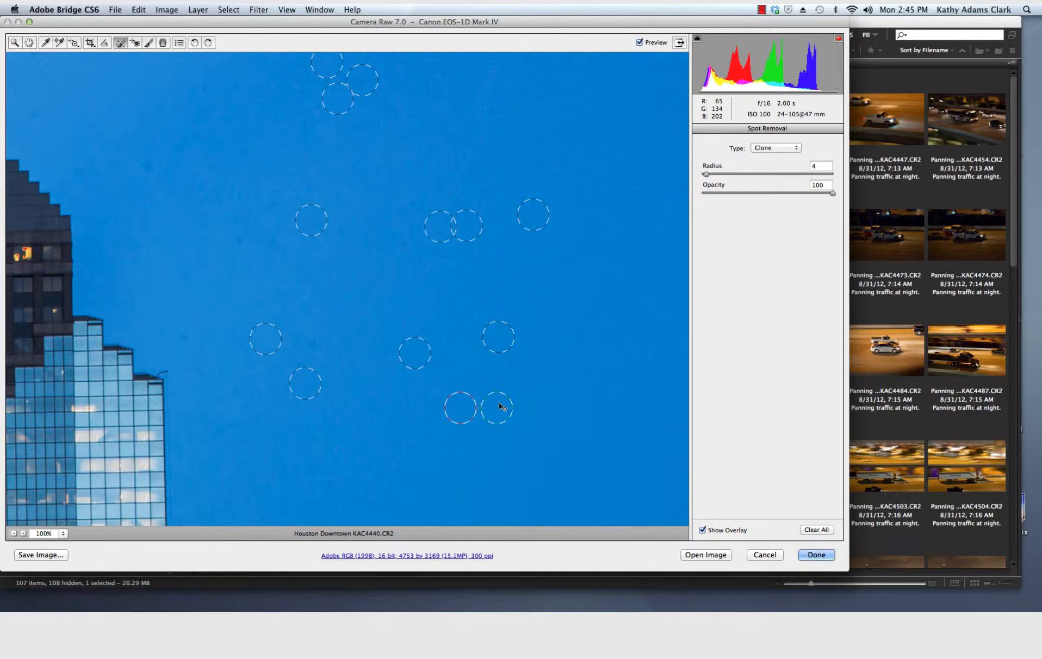
left_click(651, 265)
left_click_drag(660, 229, 616, 262)
Place a clone circle on the tower's dark stepped edge, move it onto the nearby sky dust spot, and sample clean sky beside it.
left_click(68, 217)
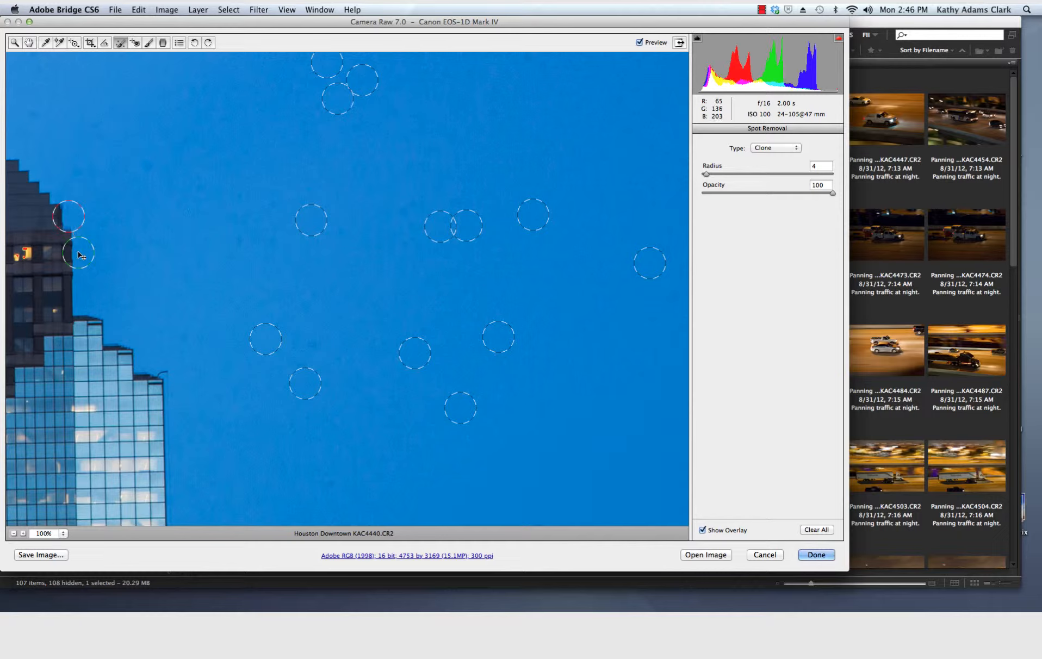
left_click_drag(80, 255, 109, 221)
left_click_drag(75, 221, 156, 168)
left_click_drag(107, 219, 111, 173)
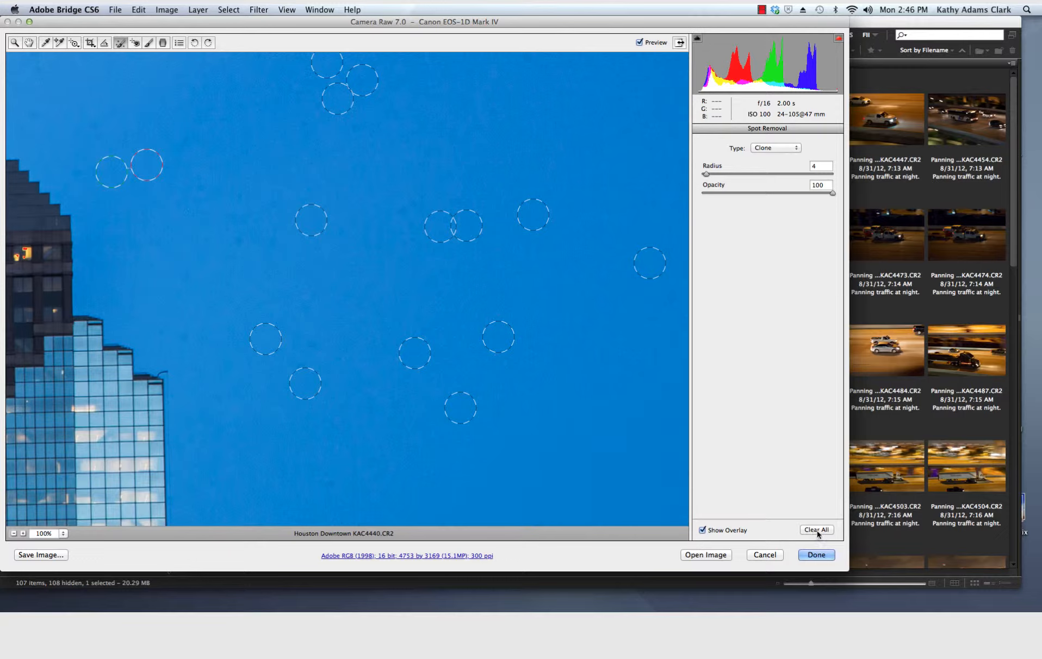
Fit the whole photo in view, check the retouched sky with the spot overlay toggled, and leave Spot Removal.
left_click(63, 536)
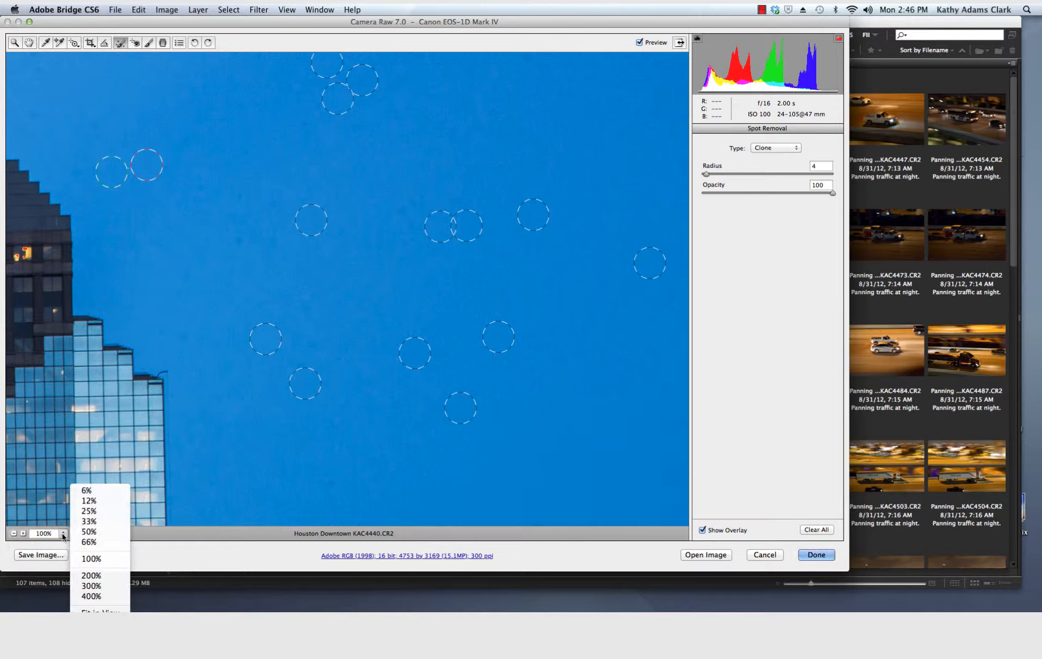
left_click(92, 611)
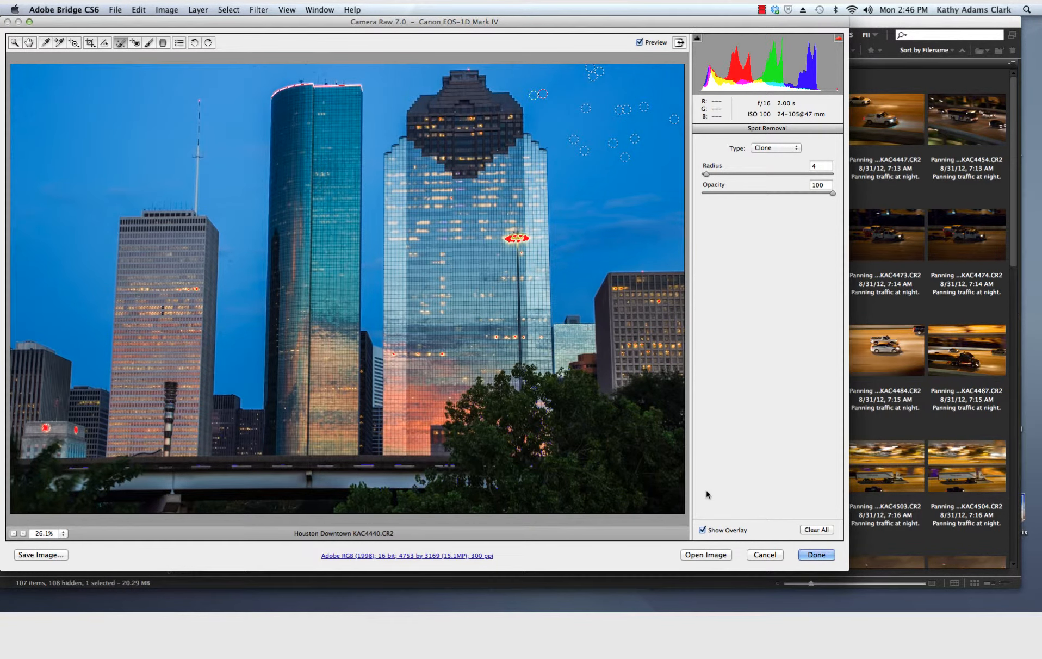
left_click(702, 531)
left_click(702, 531)
left_click(702, 531)
left_click(15, 44)
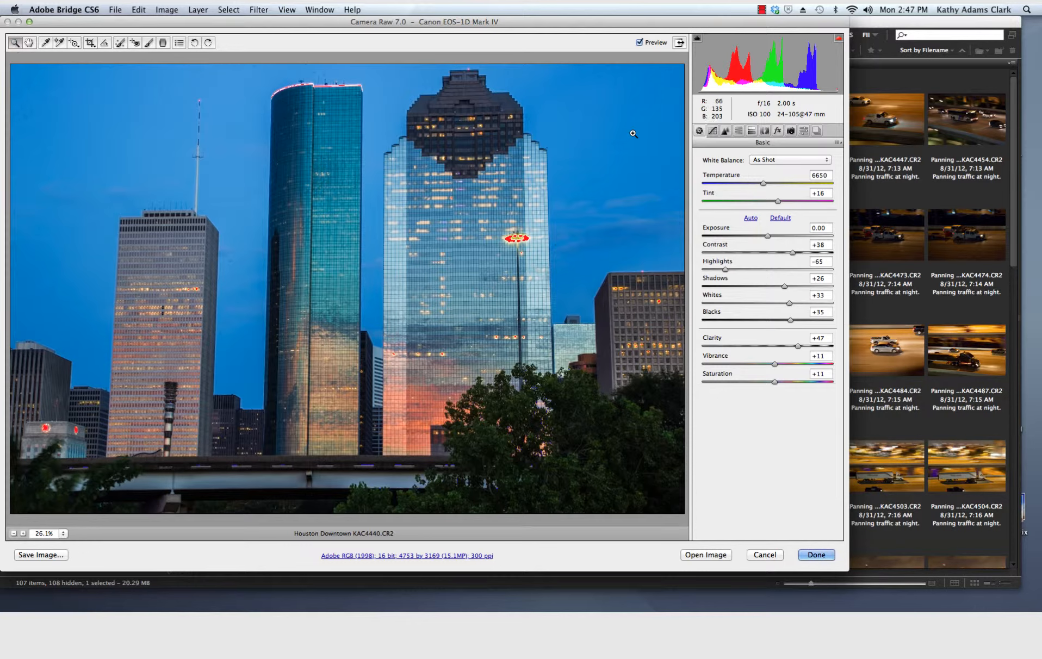
Look through the other adjustment groups, from Tone Curve and Detail through Lens Corrections and Effects to Camera Calibration.
left_click(714, 132)
left_click(726, 132)
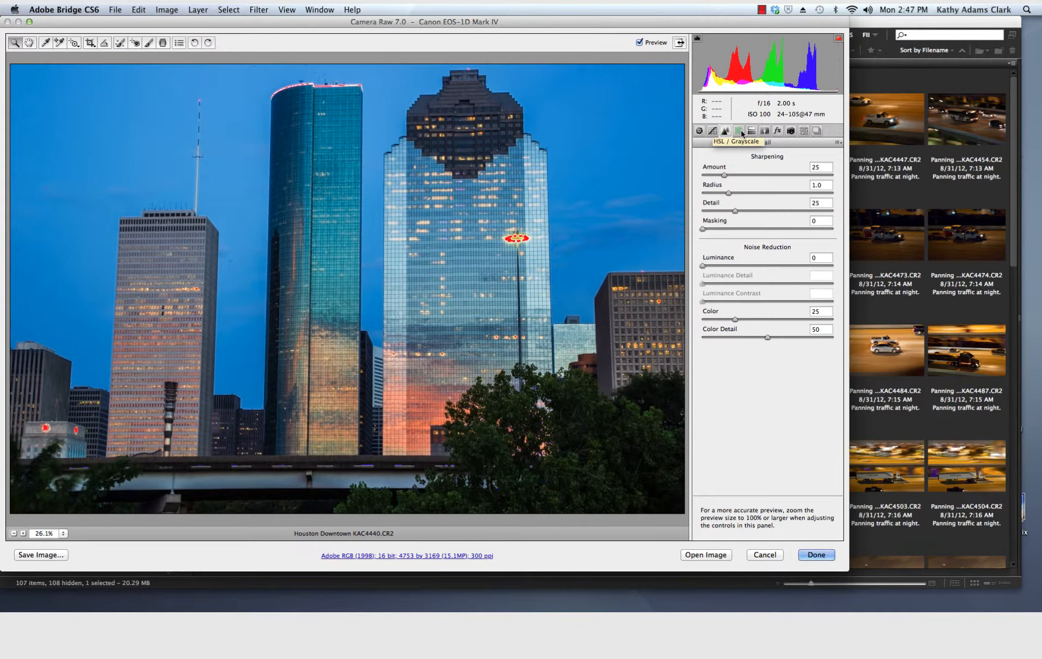
left_click(740, 131)
left_click(752, 131)
left_click(764, 131)
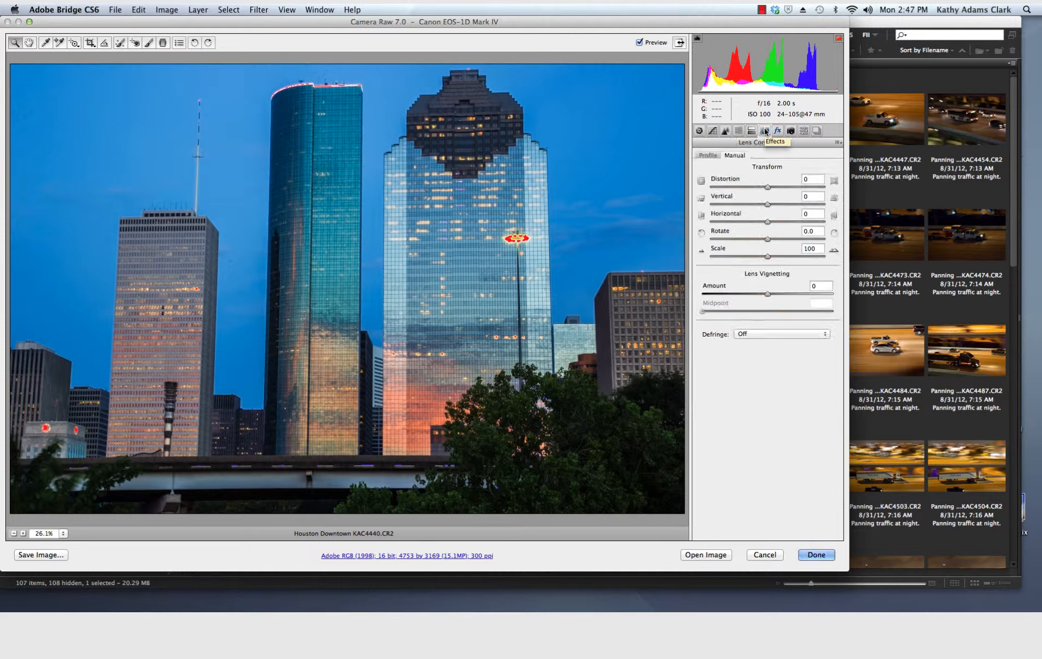
left_click(778, 131)
left_click(791, 131)
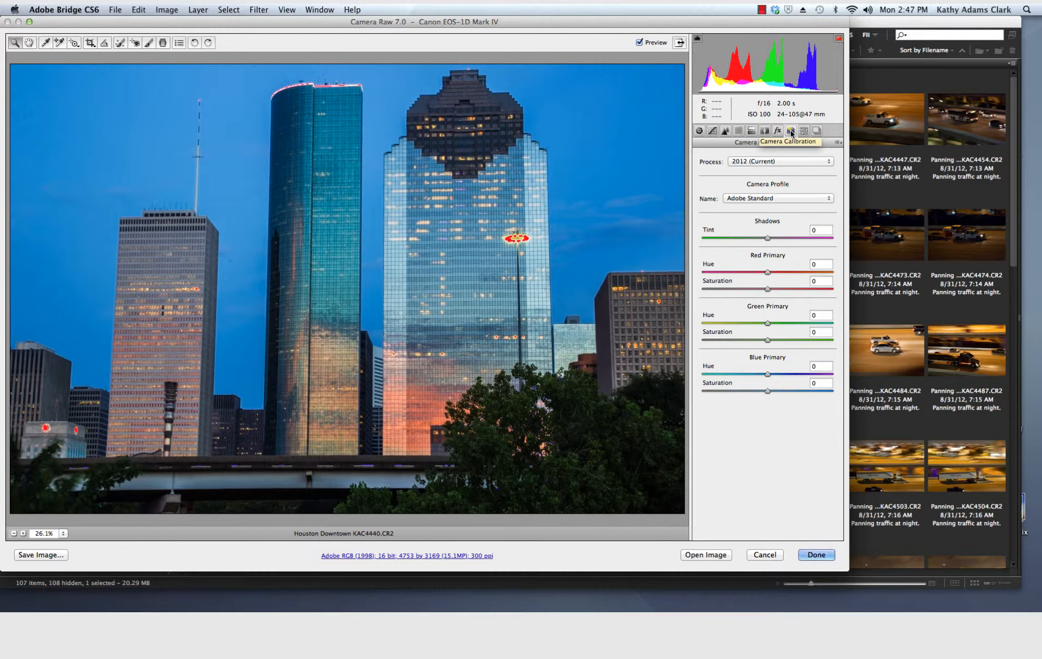
Return to the Basic adjustments and finish the raw edits, going back to Bridge.
left_click(700, 131)
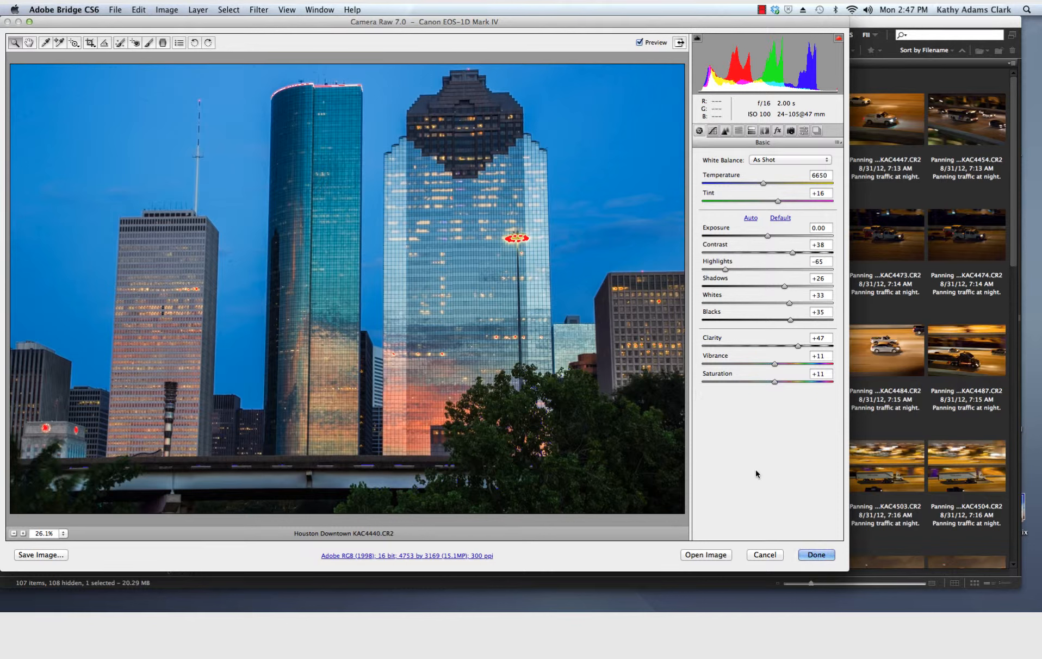
left_click(822, 555)
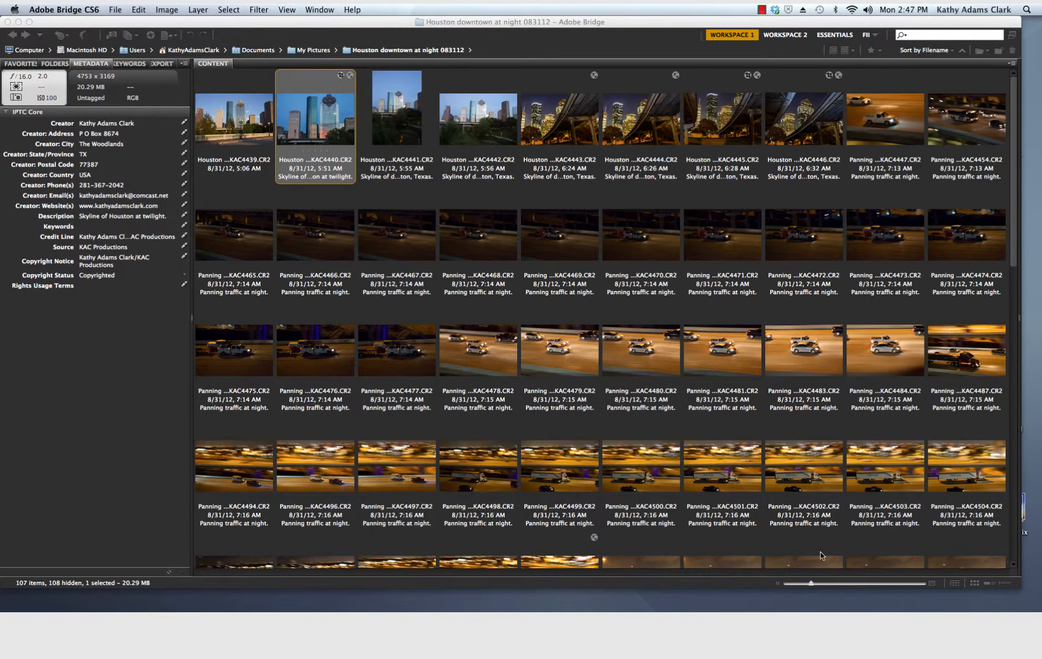